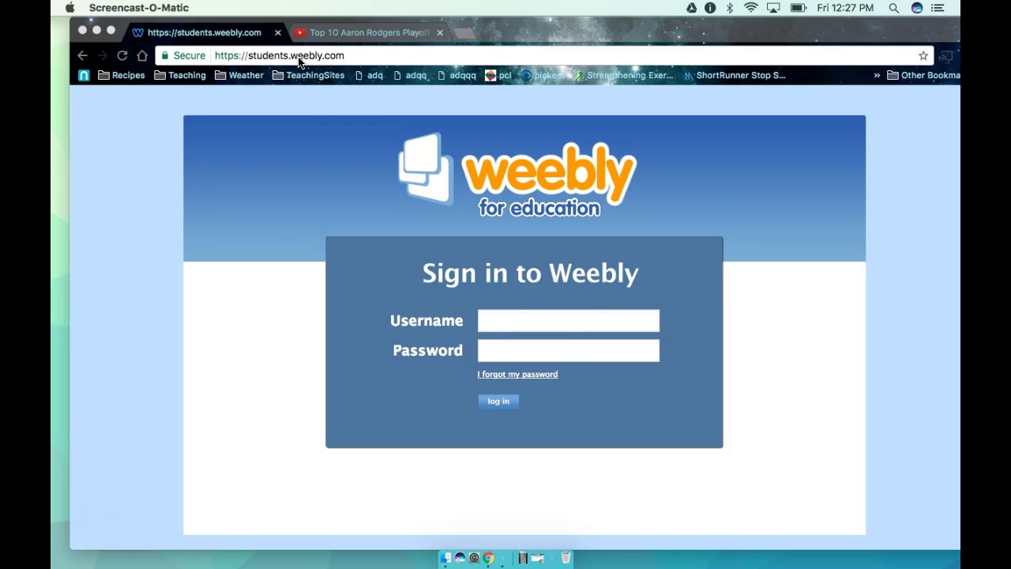
Sign in to the student account with the saved username and the account password.
left_click(537, 336)
left_click(543, 325)
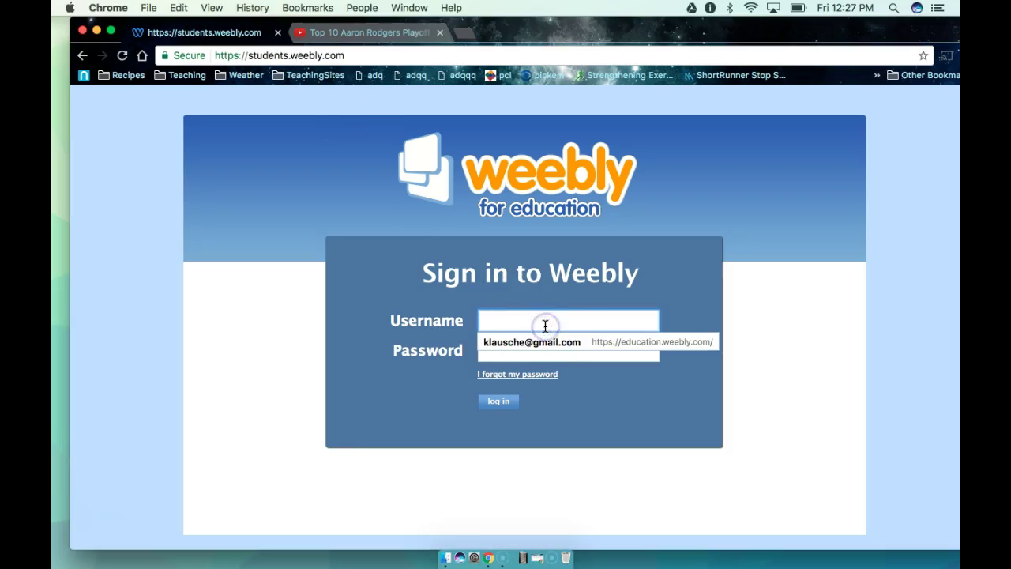
key("super+v")
left_click(524, 341)
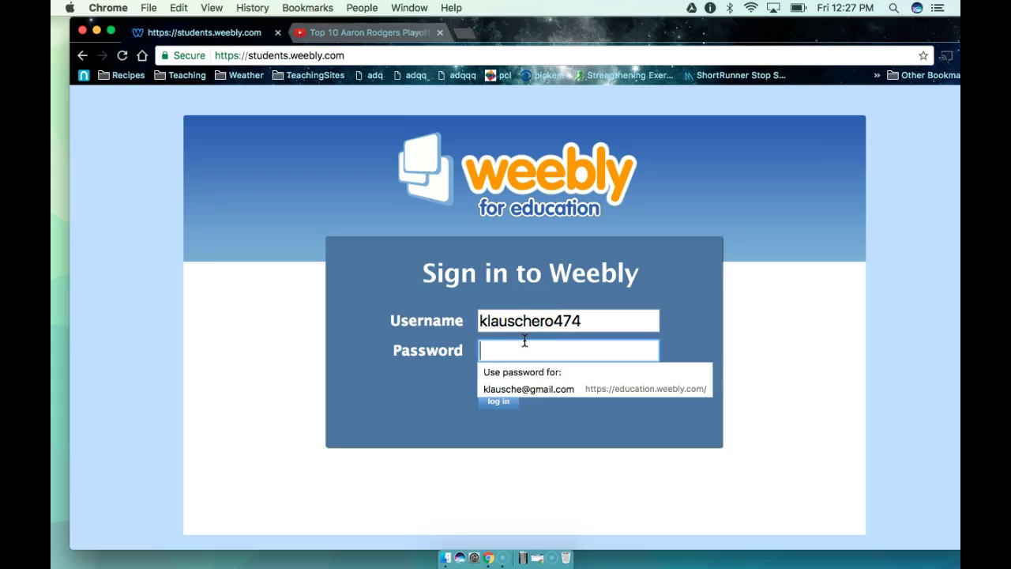
type("••••••••")
key("Return")
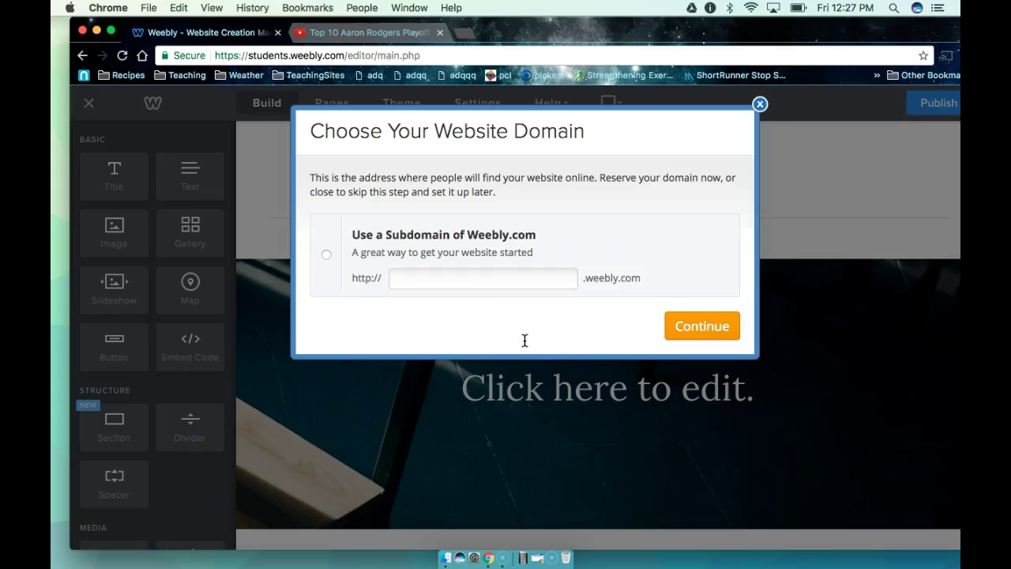
Choose the weebly.com subdomain option and try name-based subdomains until one shows Available.
left_click(467, 276)
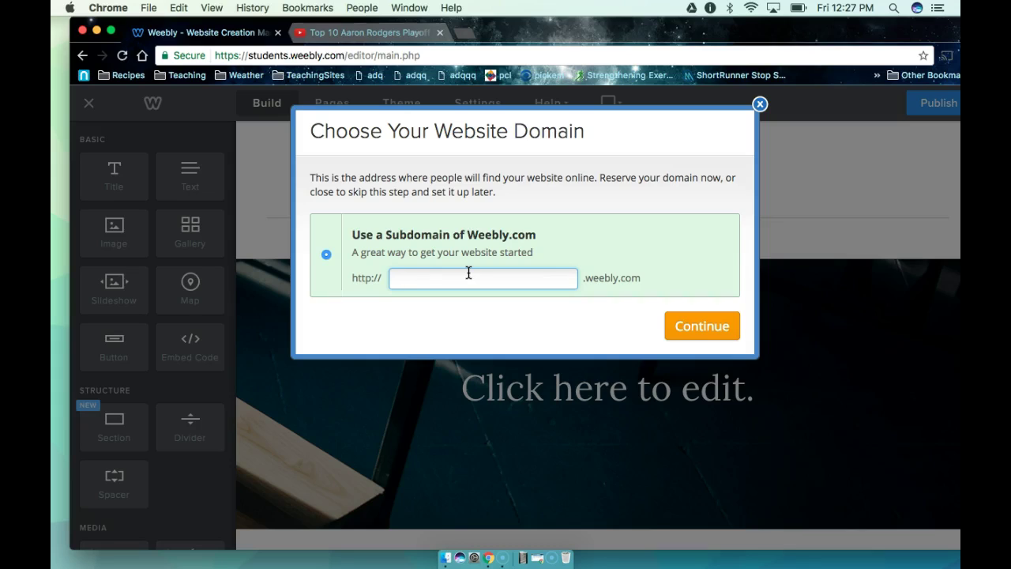
type("klauscher")
key("BackSpace")
key("BackSpace")
key("BackSpace")
key("BackSpace")
key("BackSpace")
key("BackSpace")
key("BackSpace")
key("BackSpace")
key("BackSpace")
type("coolguy")
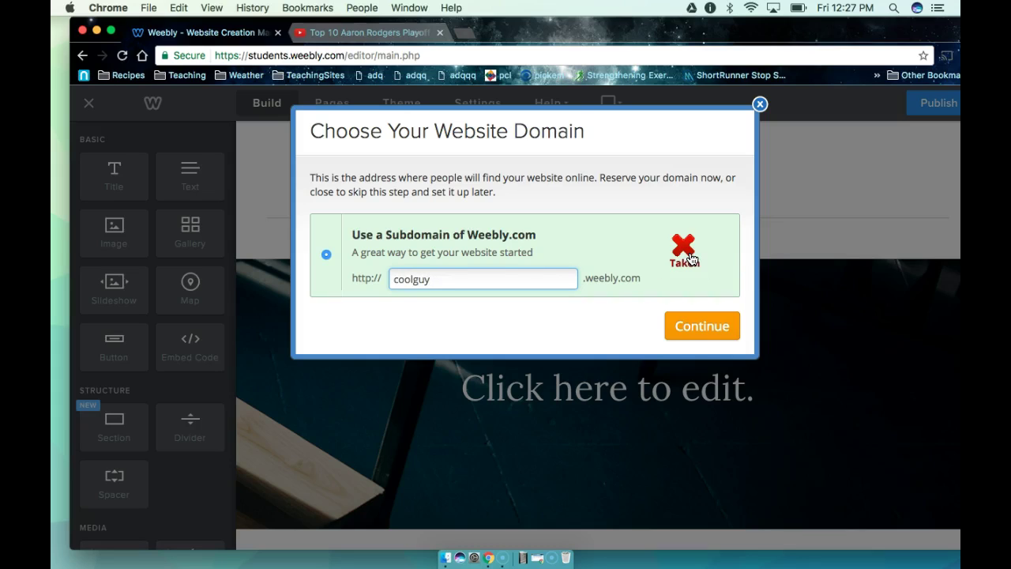
type("653")
key("BackSpace")
key("BackSpace")
key("BackSpace")
key("BackSpace")
key("BackSpace")
key("BackSpace")
key("BackSpace")
key("BackSpace")
key("BackSpace")
key("BackSpace")
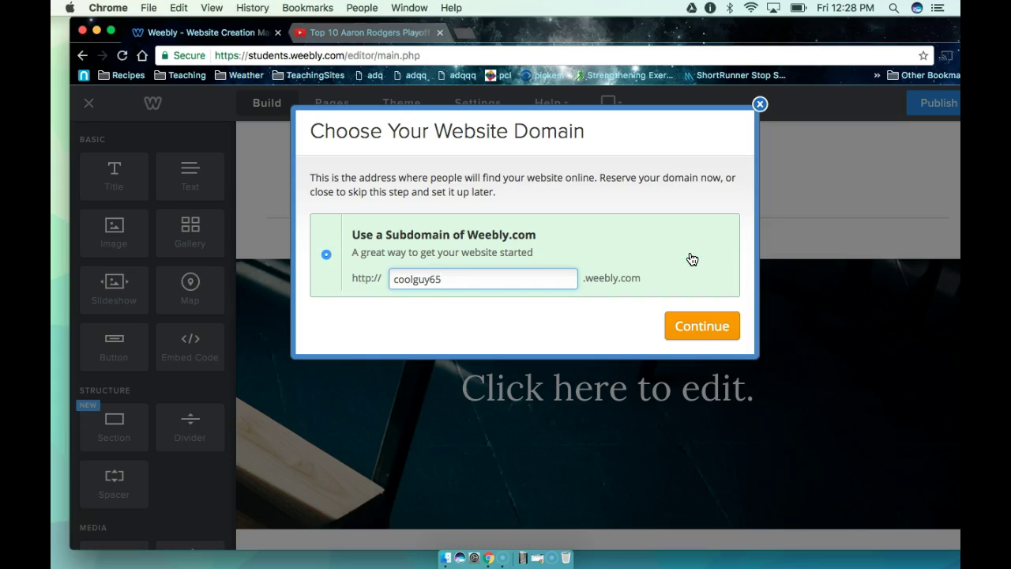
type("ke")
key("BackSpace")
type("lauscher")
Continue with the available subdomain and browse the Build element panel.
left_click(719, 336)
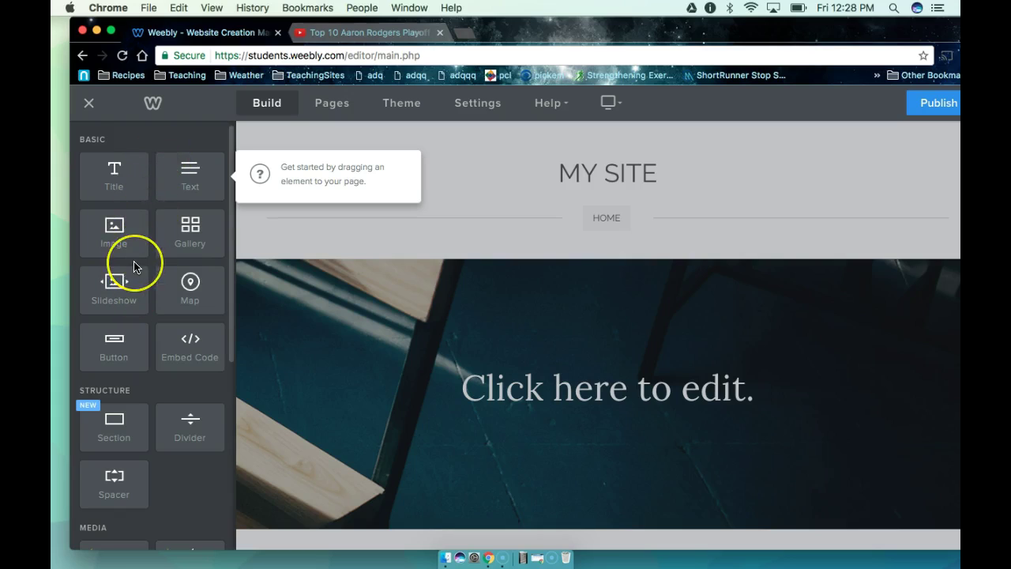
scroll(134, 267, "down", 5)
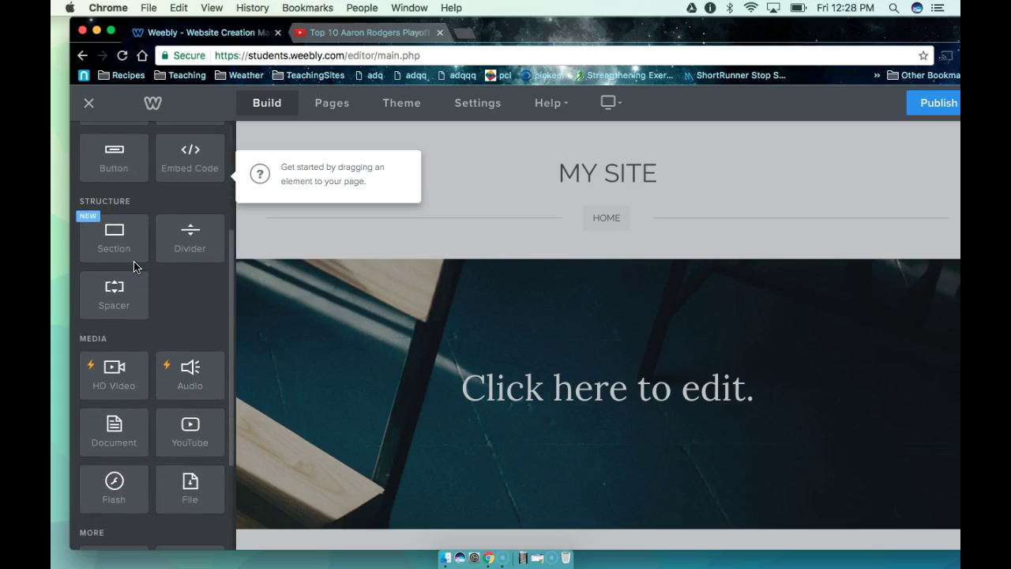
scroll(134, 266, "down", 4)
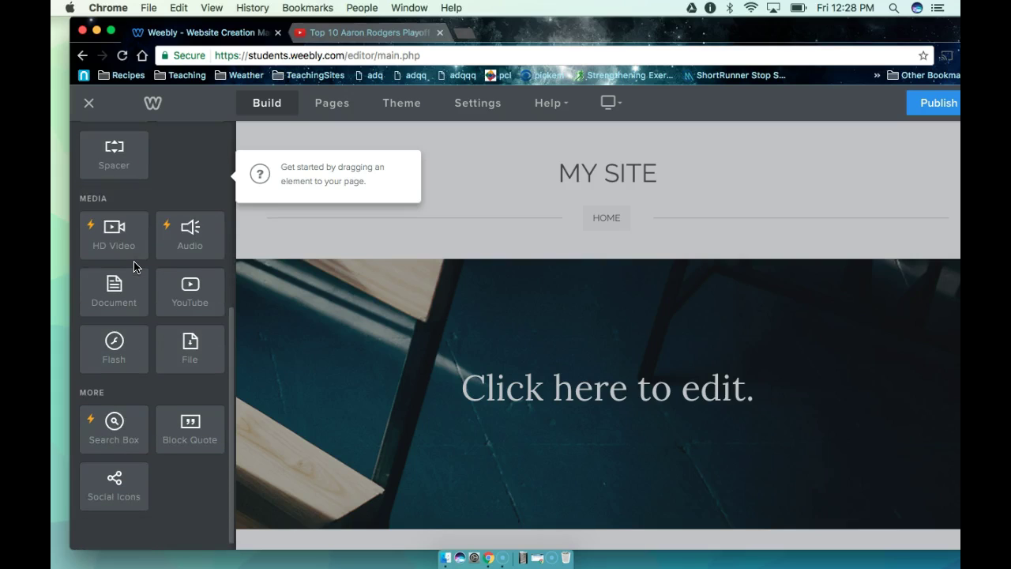
scroll(135, 267, "up", 10)
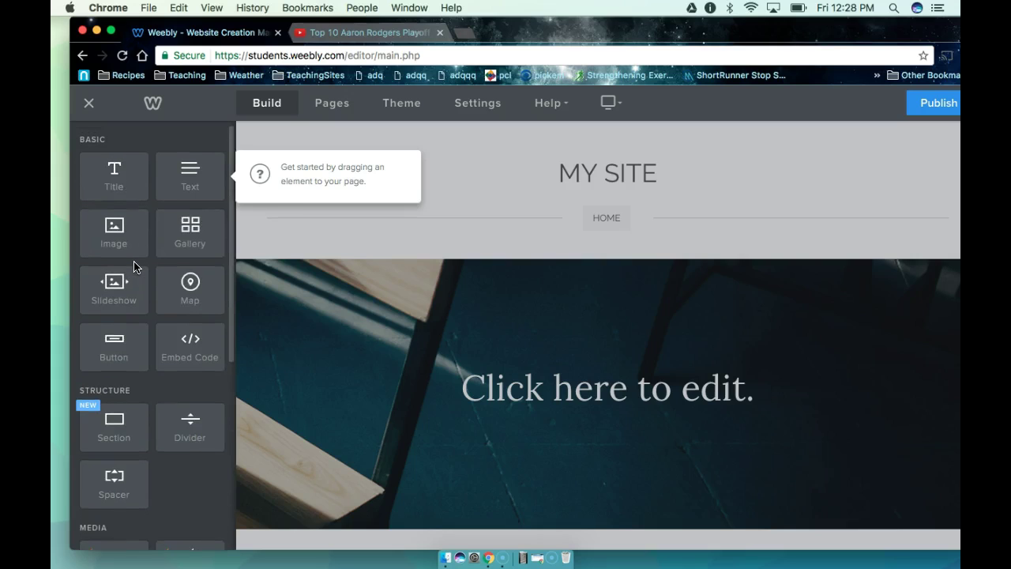
left_click(335, 245)
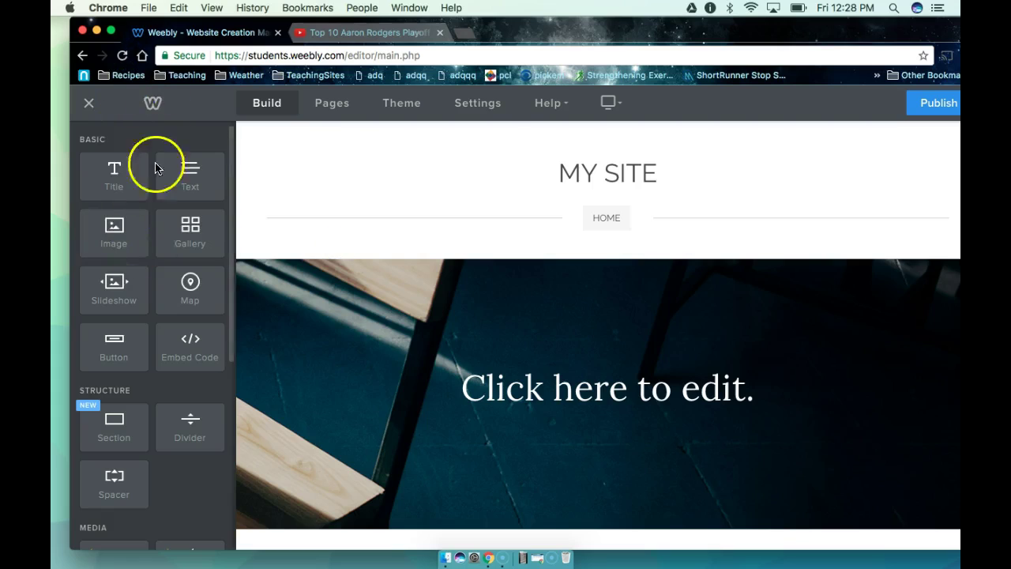
left_click(333, 103)
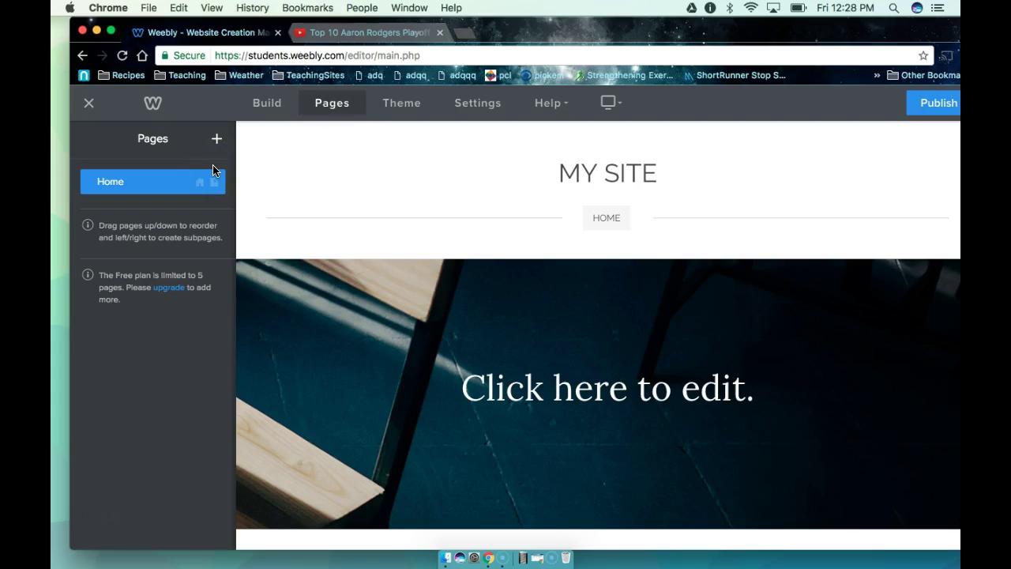
left_click(402, 103)
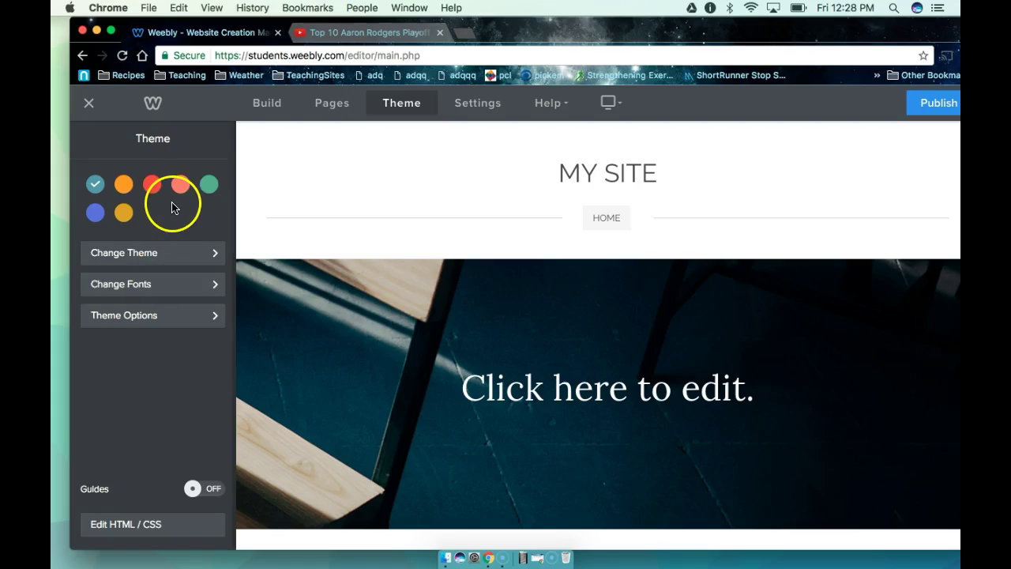
left_click(474, 105)
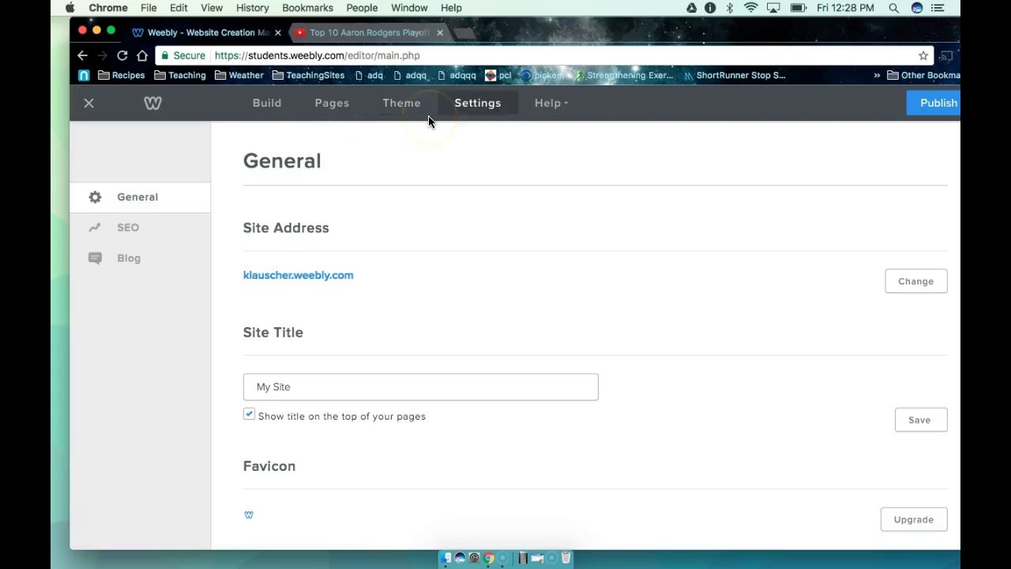
left_click(259, 107)
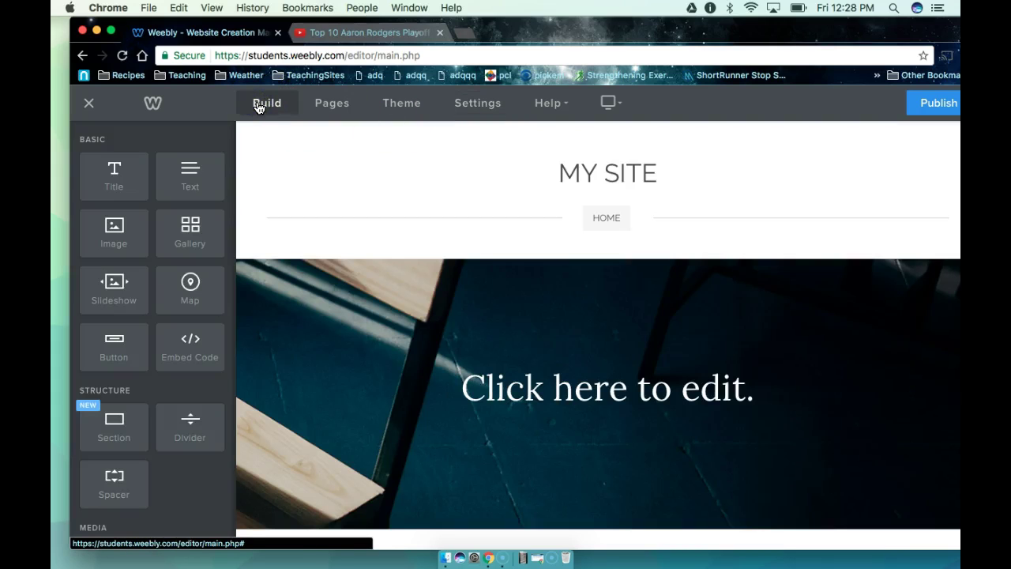
left_click(612, 174)
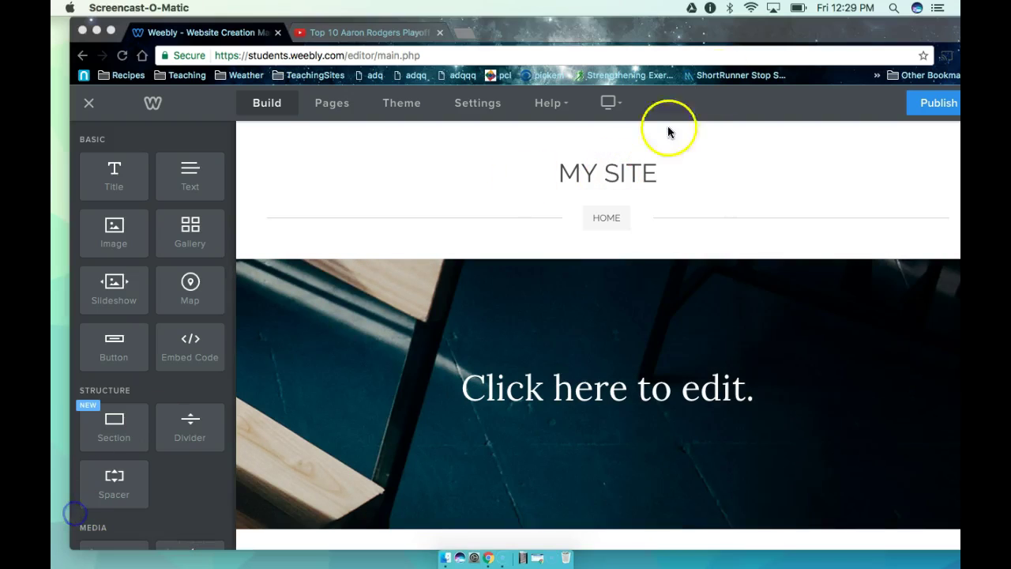
Replace the whole MY SITE title with the owner's name followed by 'S WEBPAGE'.
left_click(609, 174)
double_click(613, 172)
left_click(614, 172)
left_click(650, 171)
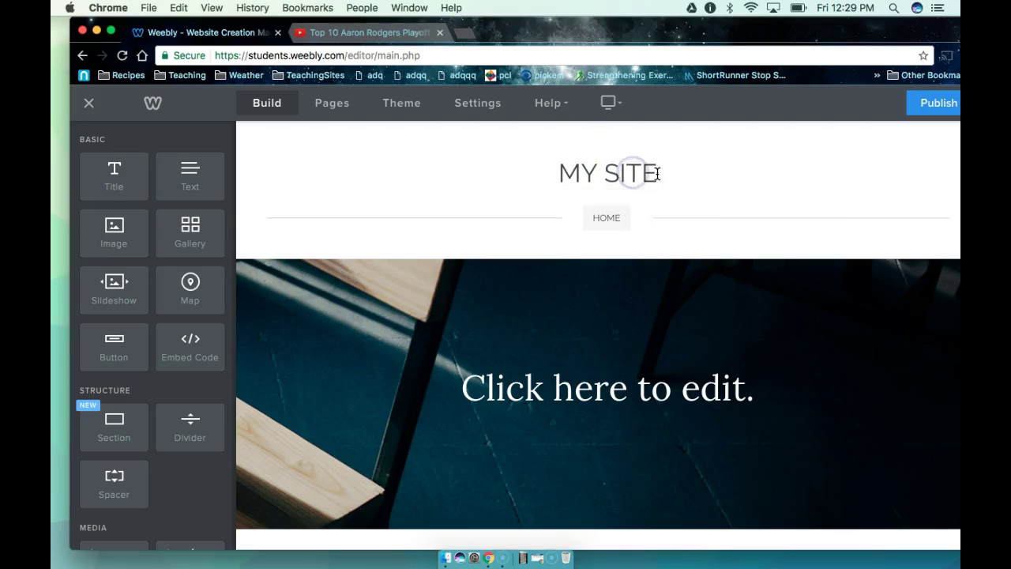
left_click_drag(657, 172, 544, 172)
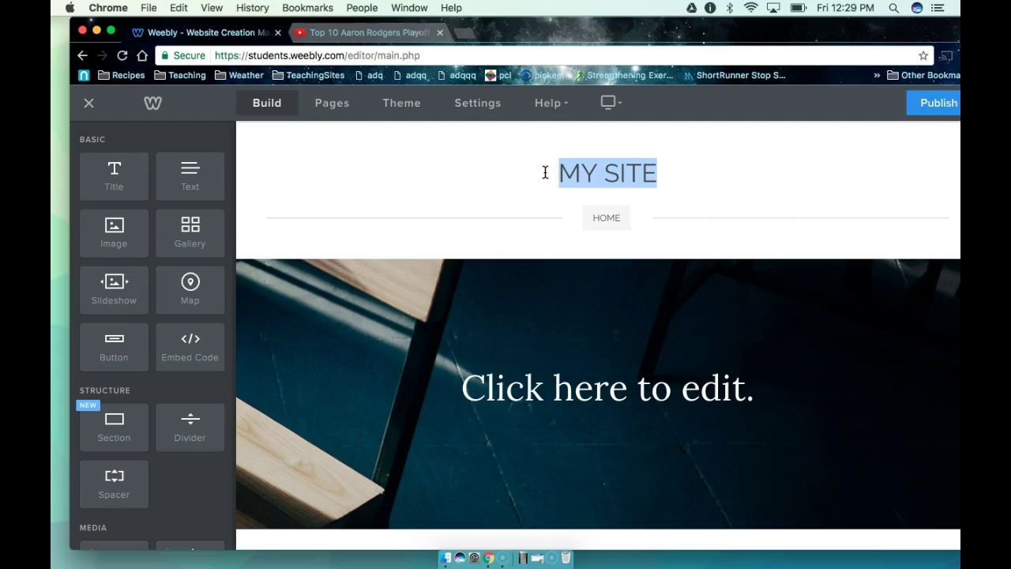
type("KEVIN L")
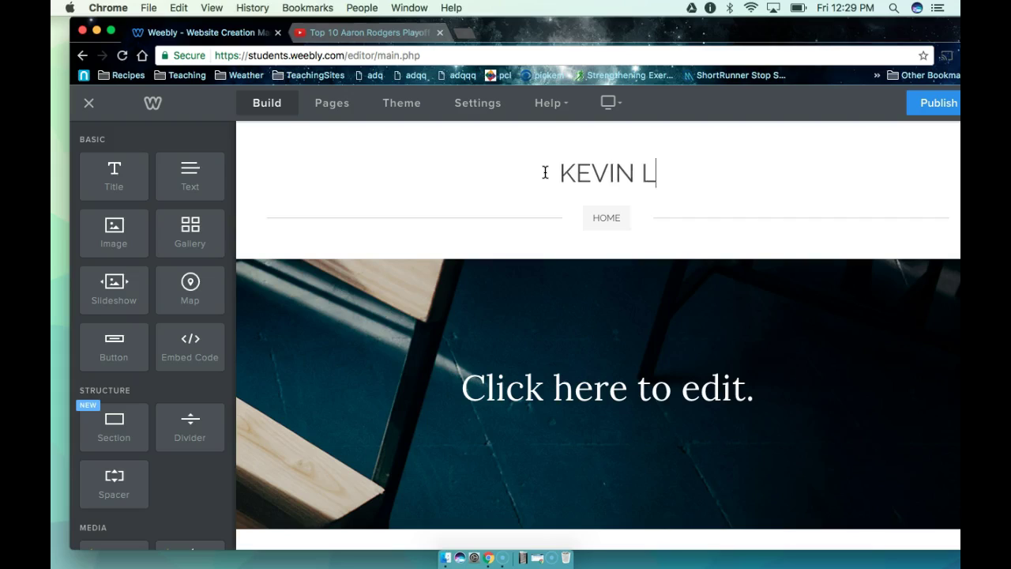
type("AUSCHER'S WEBPAGE")
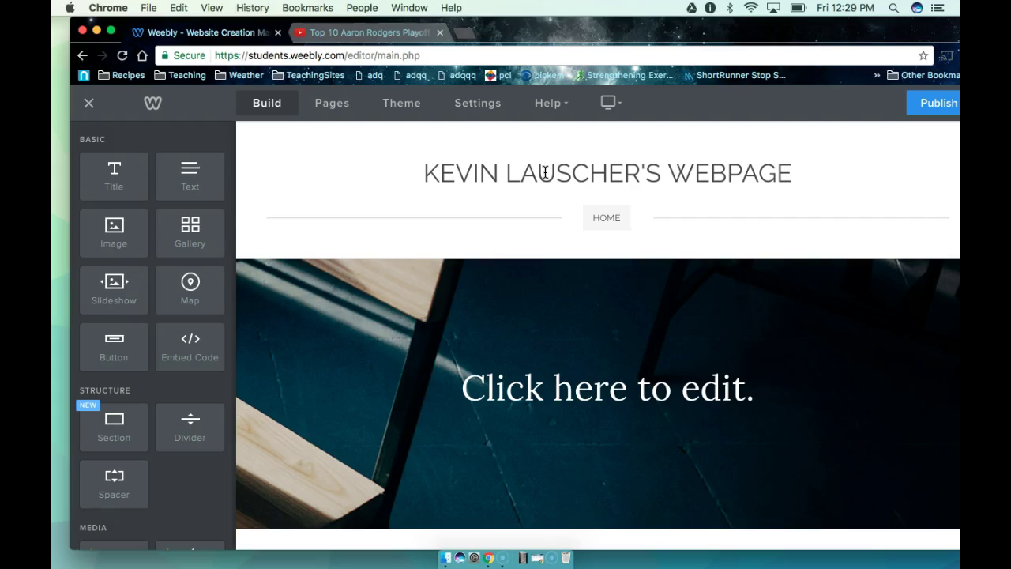
Add a new standard page named Pizza to the site's pages.
left_click(322, 103)
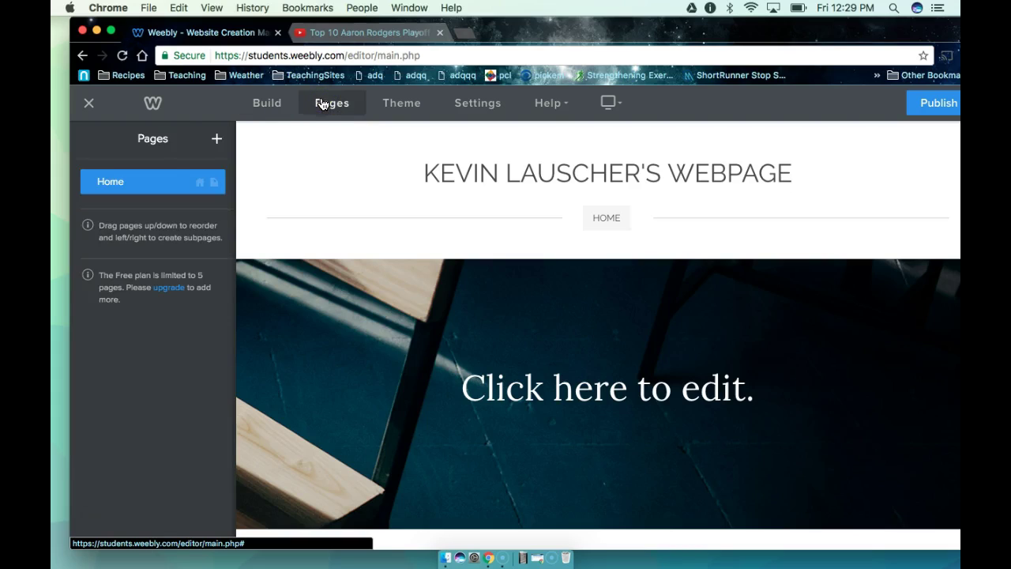
left_click(218, 142)
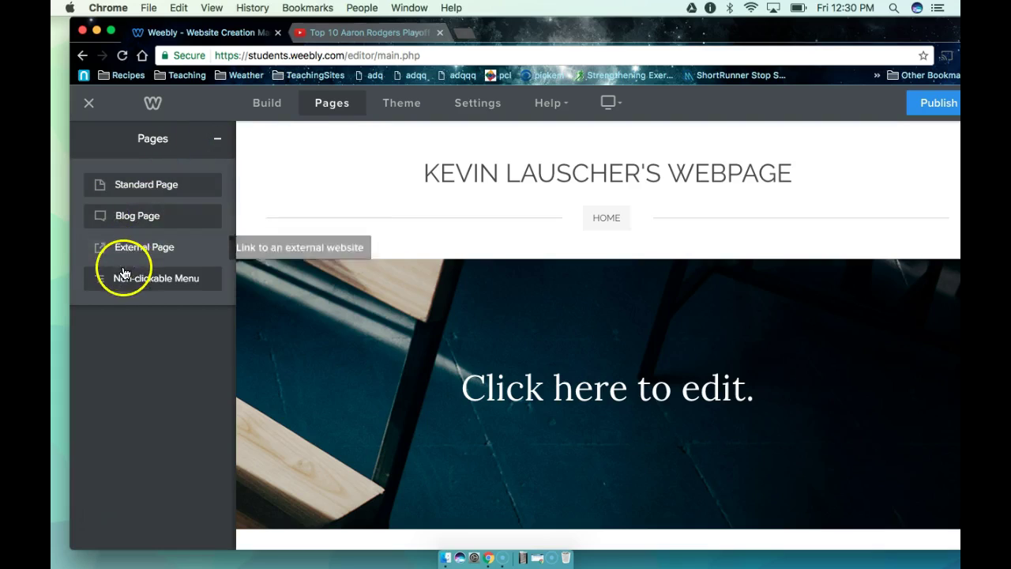
left_click(136, 186)
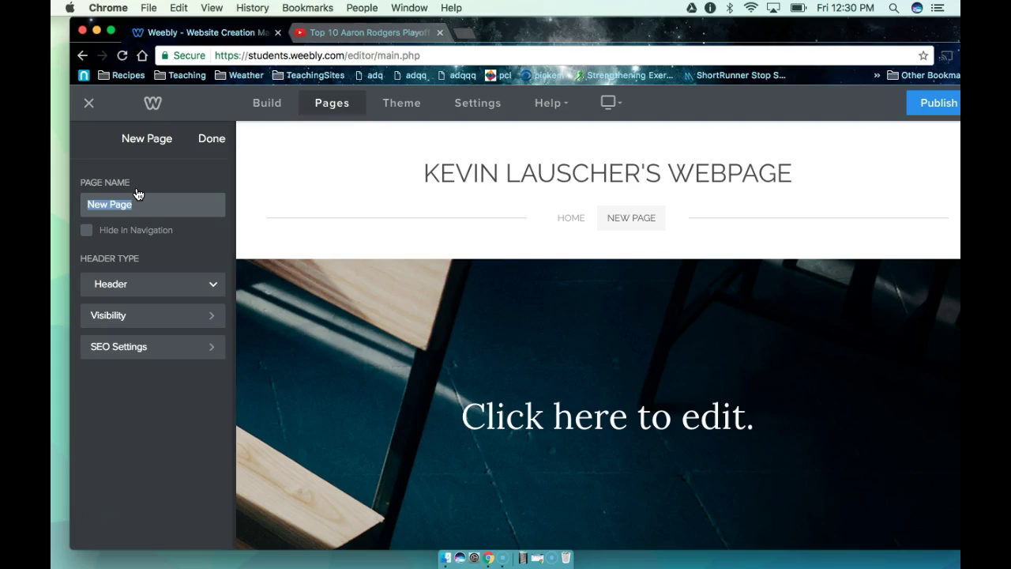
type("Pizza")
left_click(211, 141)
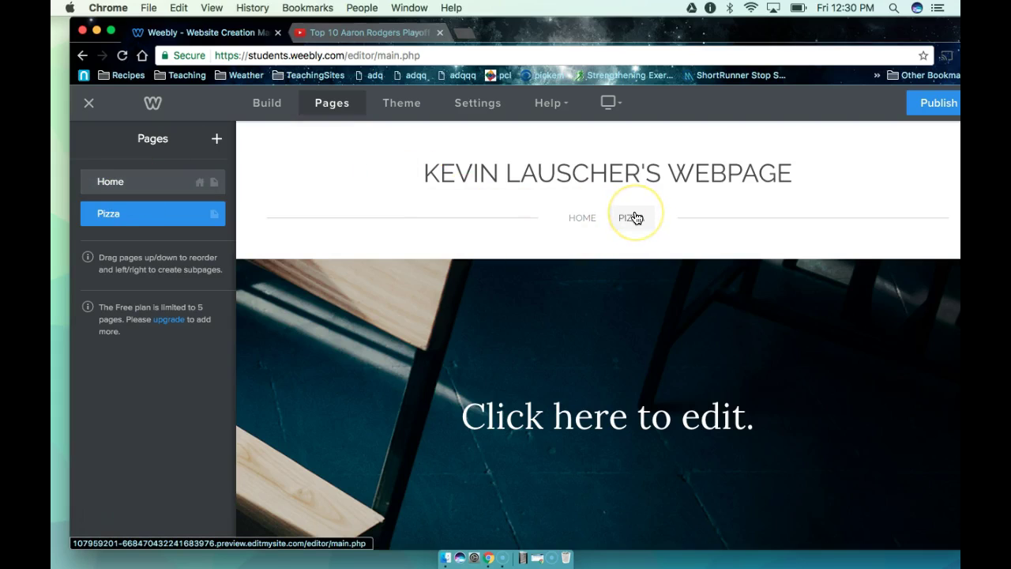
Switch to the Pizza page and bring its 'Click here to edit.' header into view.
left_click(582, 217)
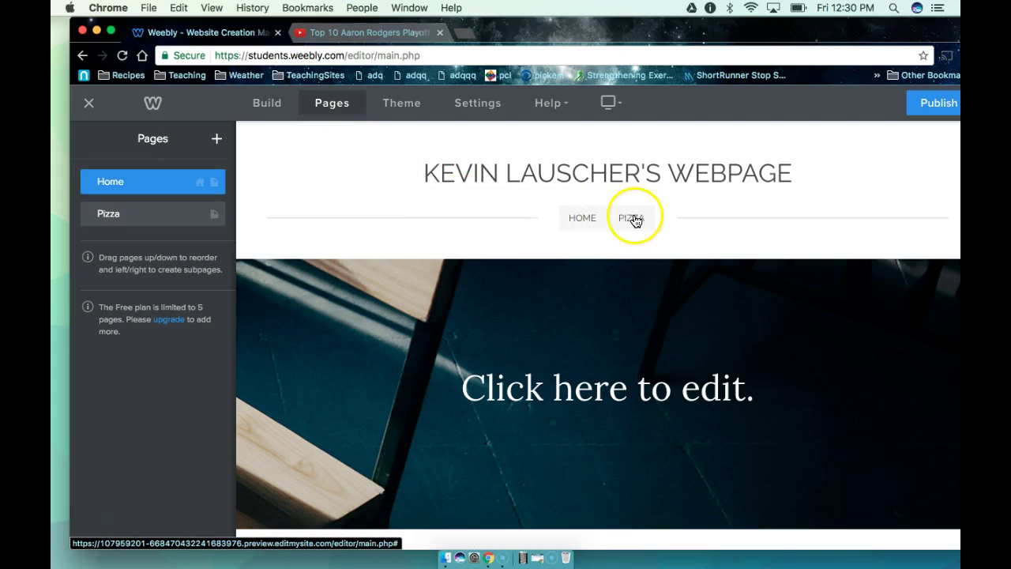
left_click(635, 221)
scroll(577, 314, "down", 2)
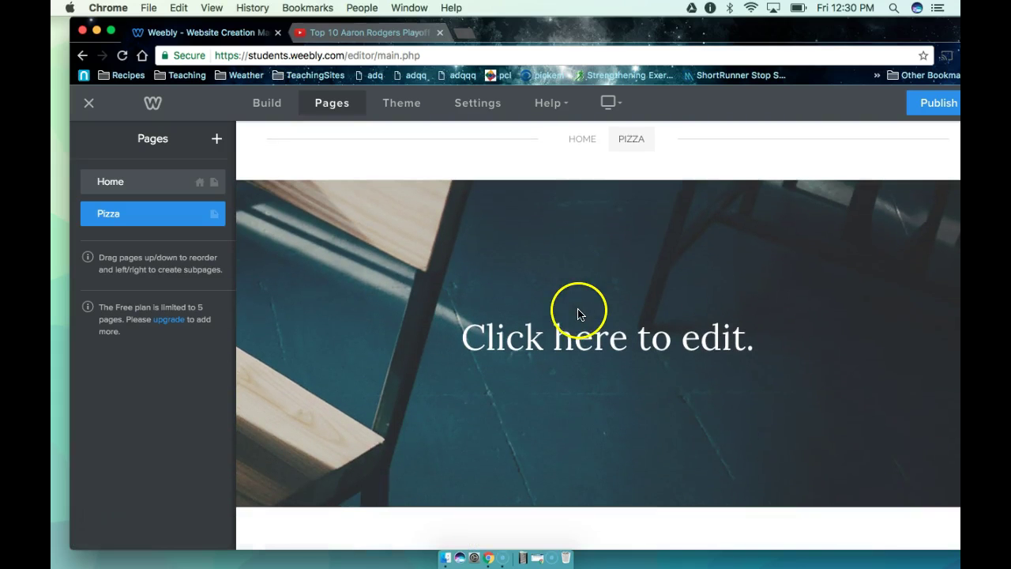
scroll(576, 309, "up", 1)
scroll(575, 309, "down", 1)
left_click(564, 343)
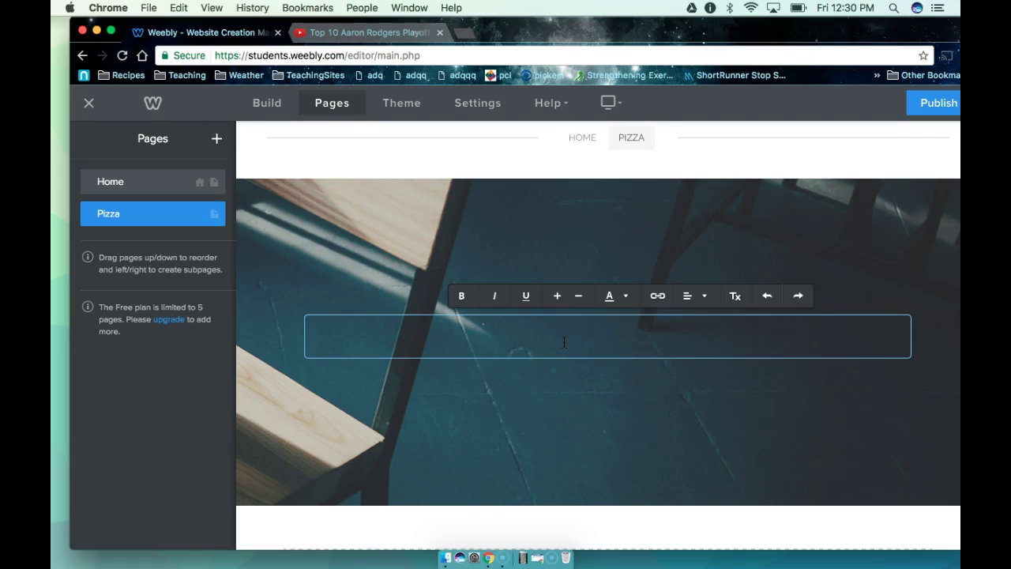
Change the Pizza page header text to 'Pizza: My Favorite Treat'.
left_click(557, 334)
type("PIz")
key("BackSpace")
key("BackSpace")
type("izza: My Favorite Treat")
left_click(477, 323)
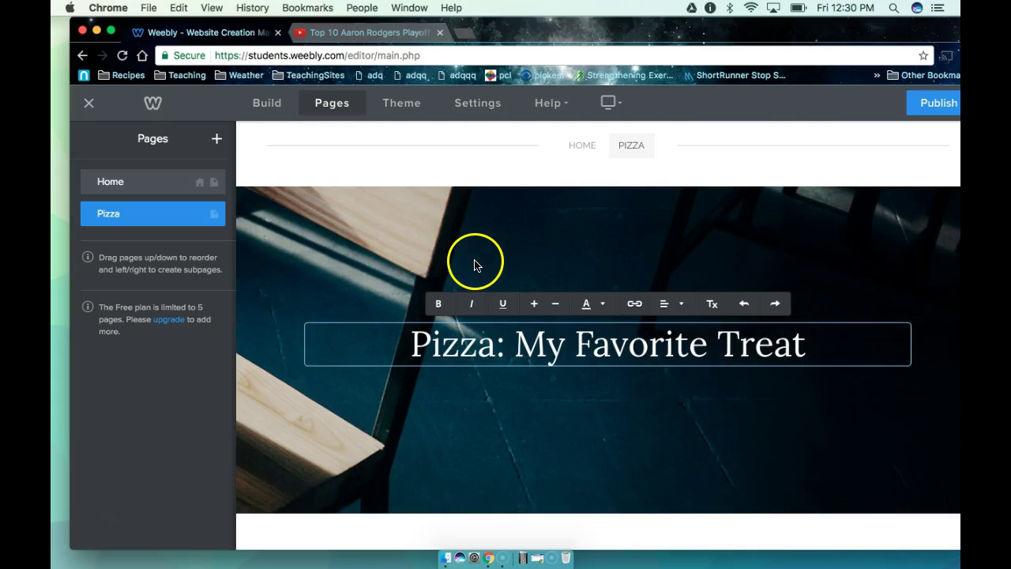
left_click(452, 410)
left_click(292, 444)
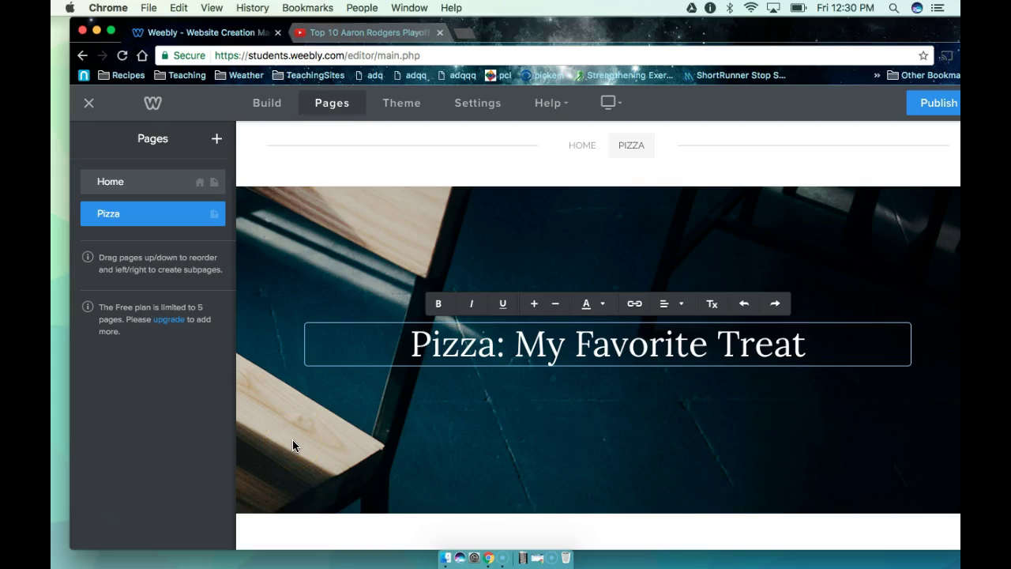